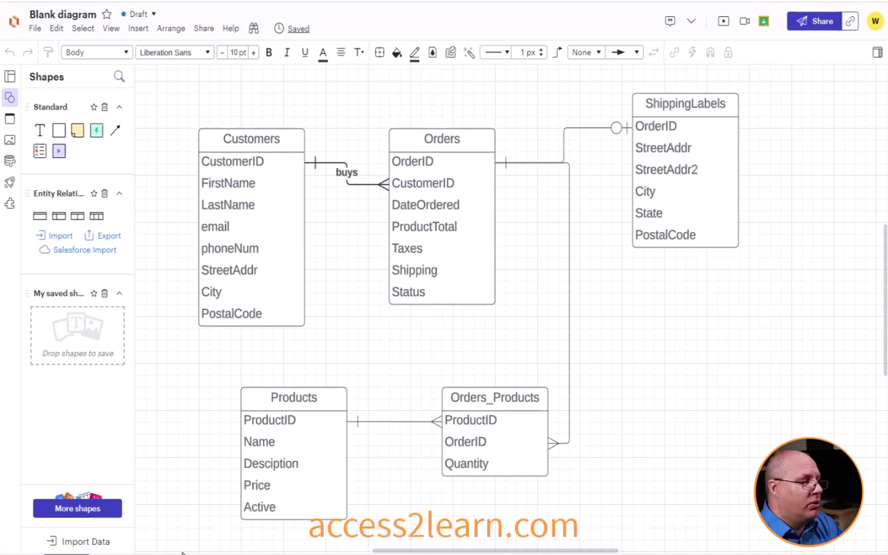
Switch the Orders entity to the fourth Entity shape variant with Key, Name and Type columns.
{"action": "left_click", "coordinate": [426, 248]}
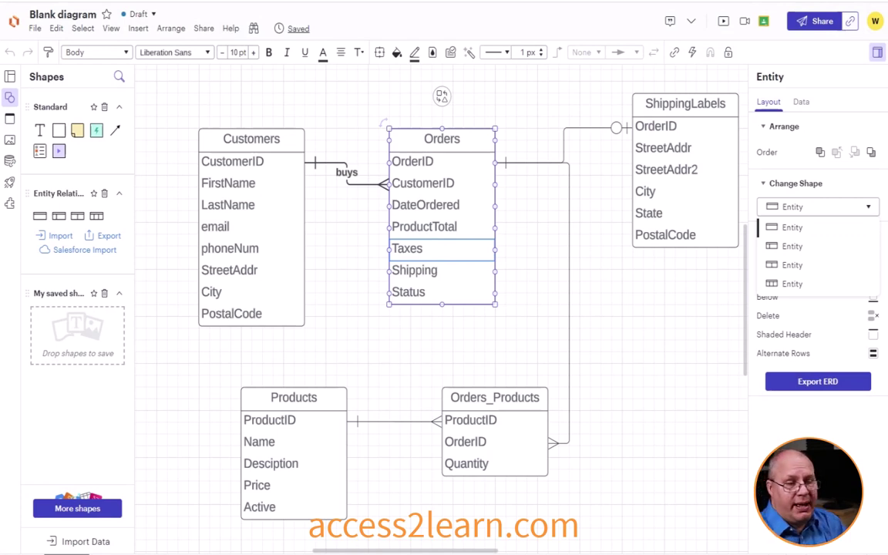
{"action": "left_click", "coordinate": [845, 285]}
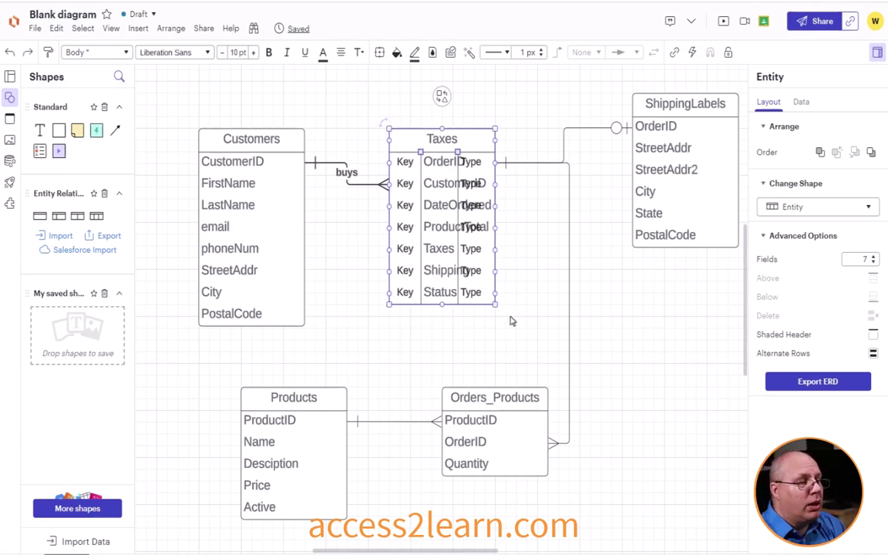
Widen the Orders table, restore its header to 'Orders', and nudge the Key column wider.
{"action": "left_click_drag", "start_coordinate": [497, 303], "coordinate": [561, 307]}
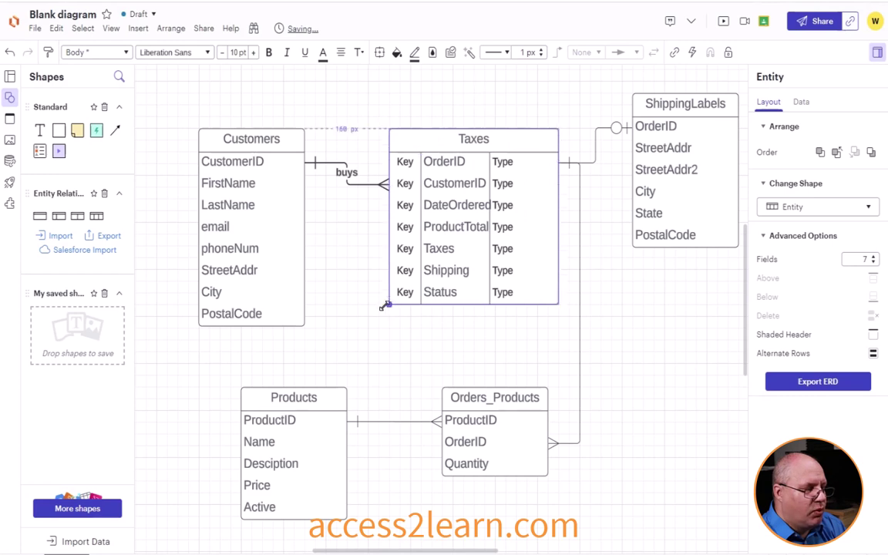
{"action": "left_click_drag", "start_coordinate": [383, 306], "coordinate": [356, 304]}
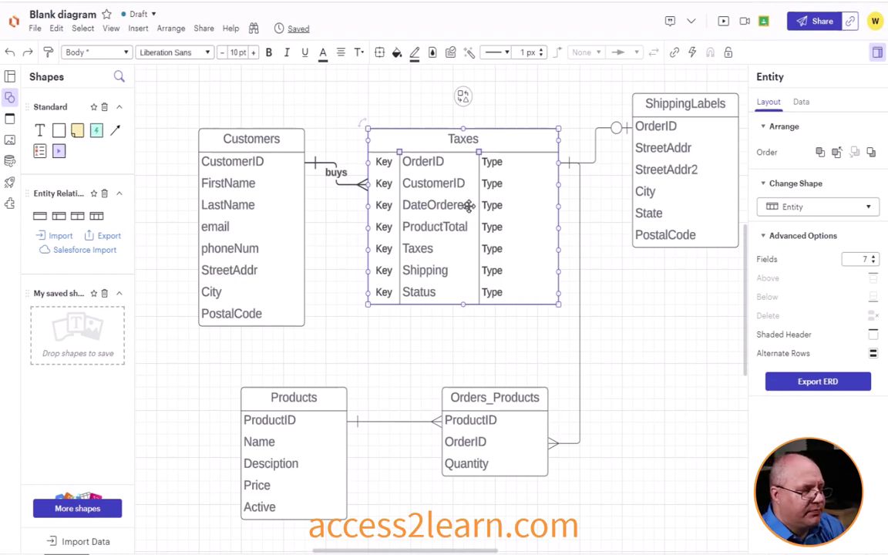
{"action": "key", "text": "ctrl+z"}
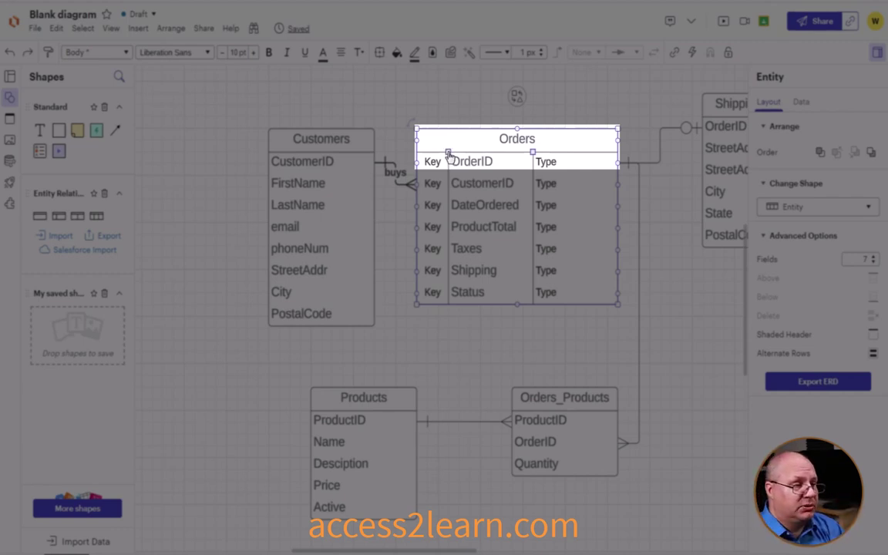
{"action": "left_click_drag", "start_coordinate": [448, 154], "coordinate": [455, 158]}
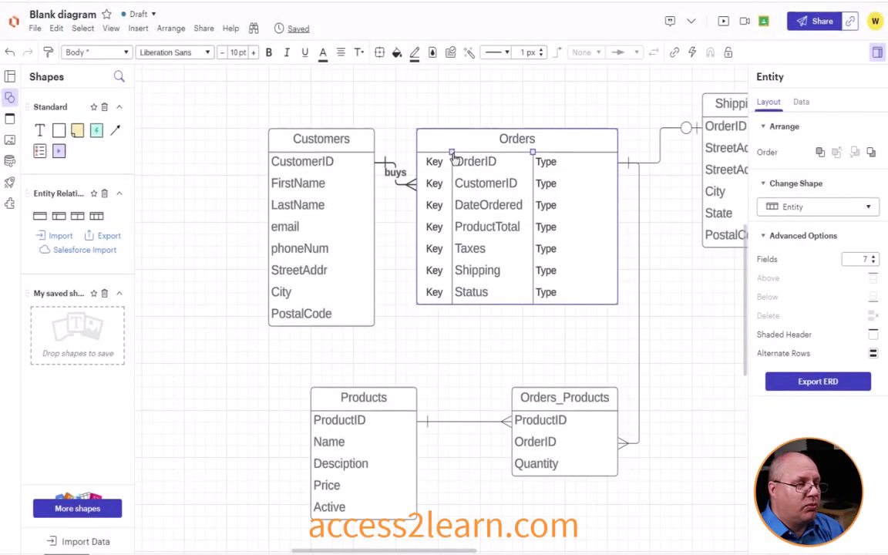
Mark the OrderID row as PK and set its type to Integer.
{"action": "left_click", "coordinate": [434, 221]}
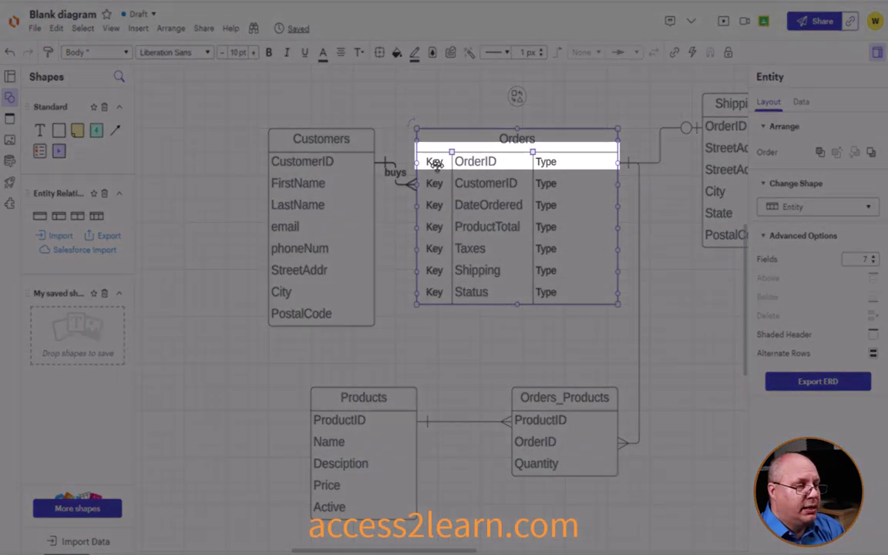
{"action": "double_click", "coordinate": [434, 162]}
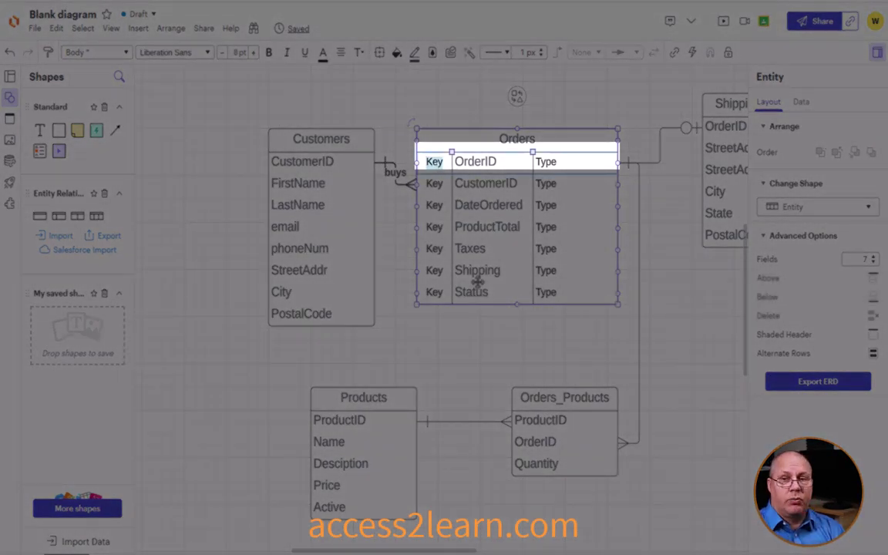
{"action": "type", "text": "PK"}
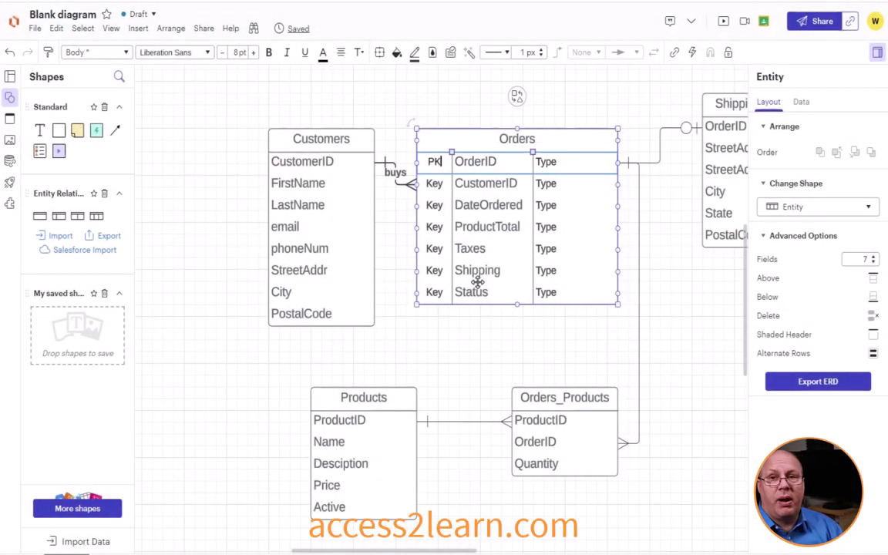
{"action": "key", "text": "Tab"}
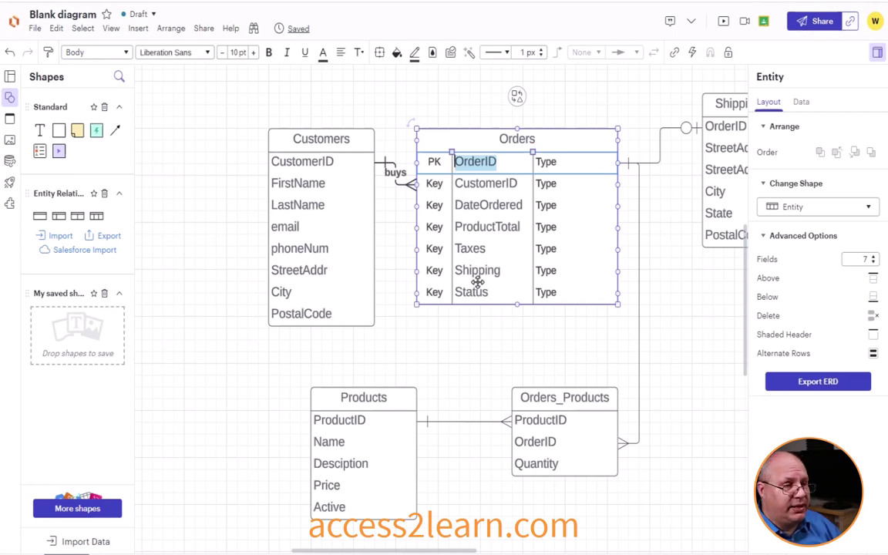
{"action": "key", "text": "Tab"}
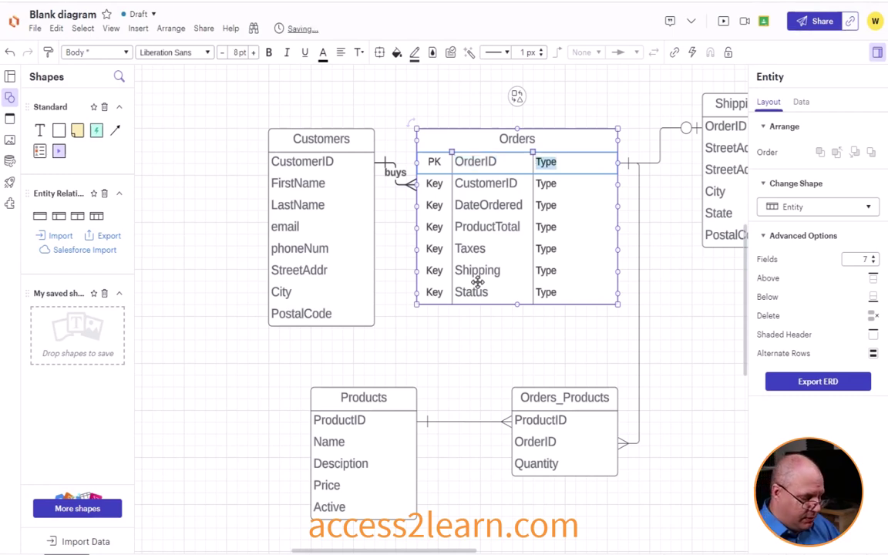
{"action": "type", "text": "Number"}
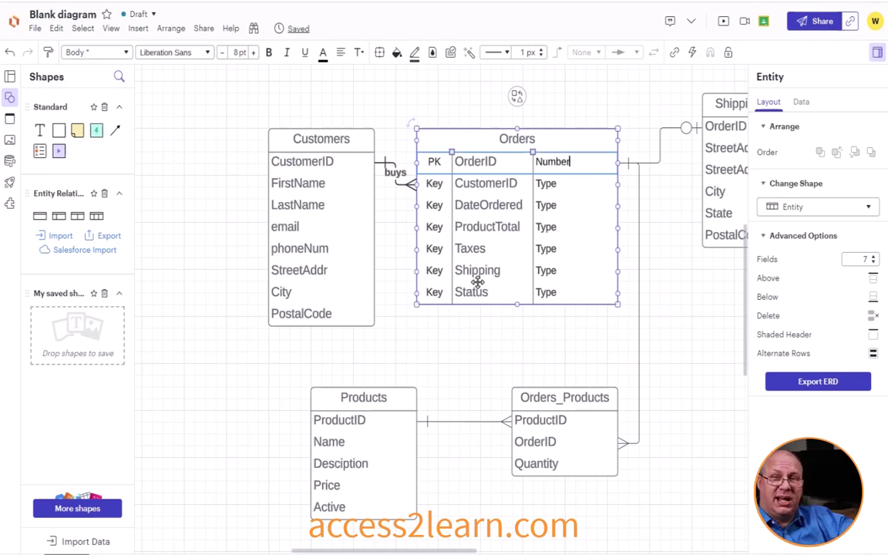
{"action": "key", "text": "ctrl+a"}
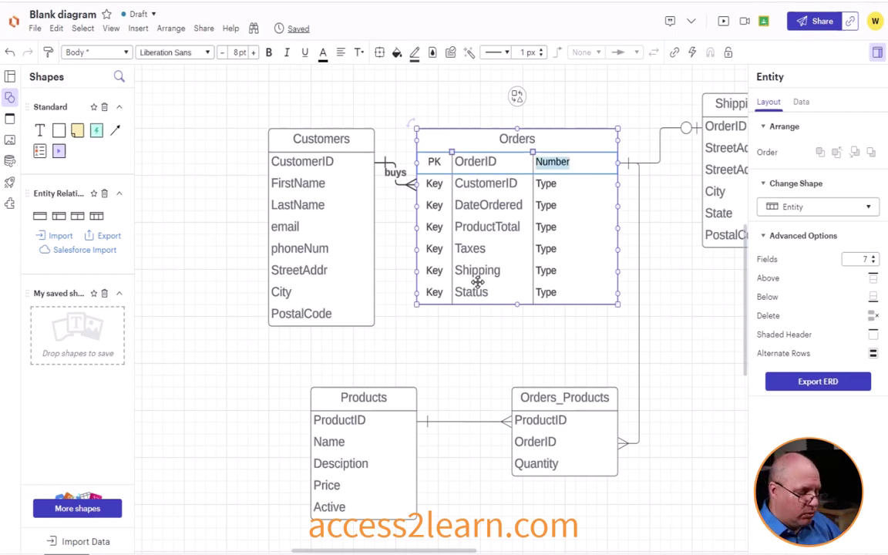
{"action": "type", "text": "Intege"}
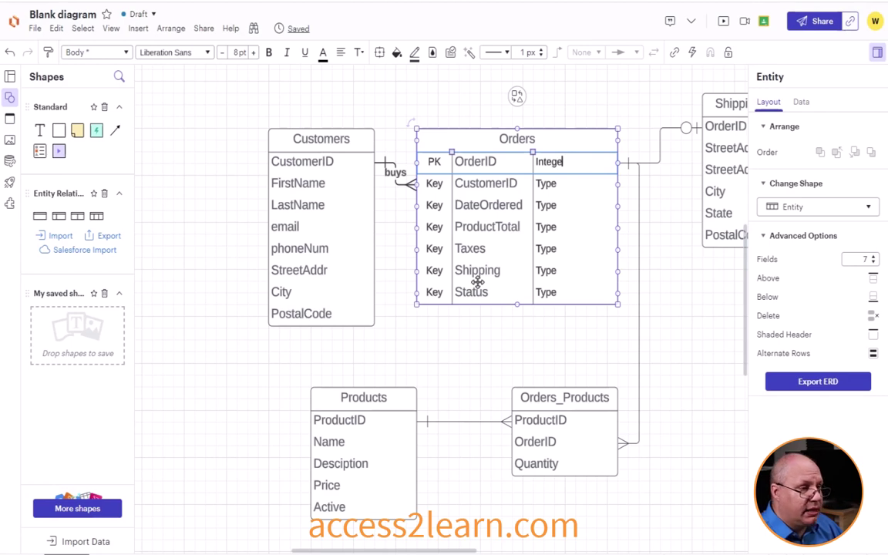
{"action": "type", "text": "r"}
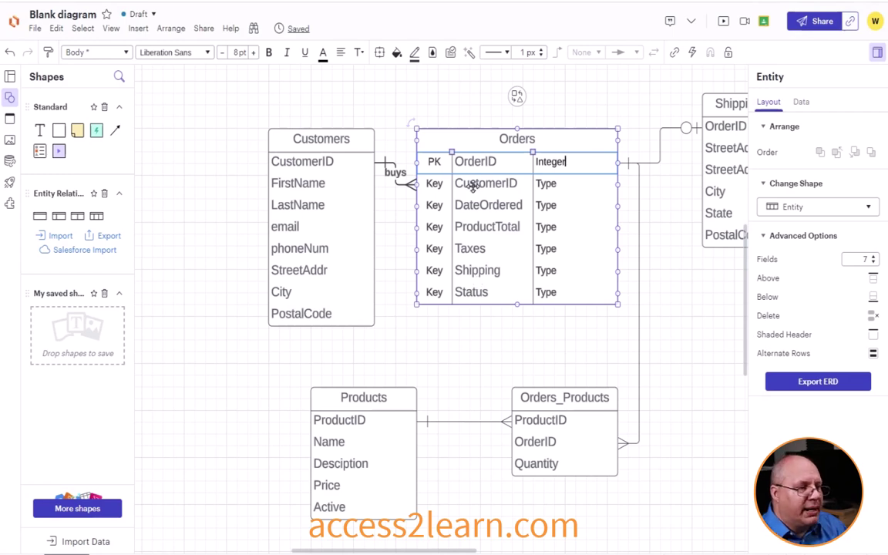
Mark CustomerID as FK with type Integer.
{"action": "left_click", "coordinate": [435, 186]}
{"action": "double_click", "coordinate": [436, 189]}
{"action": "type", "text": "FK"}
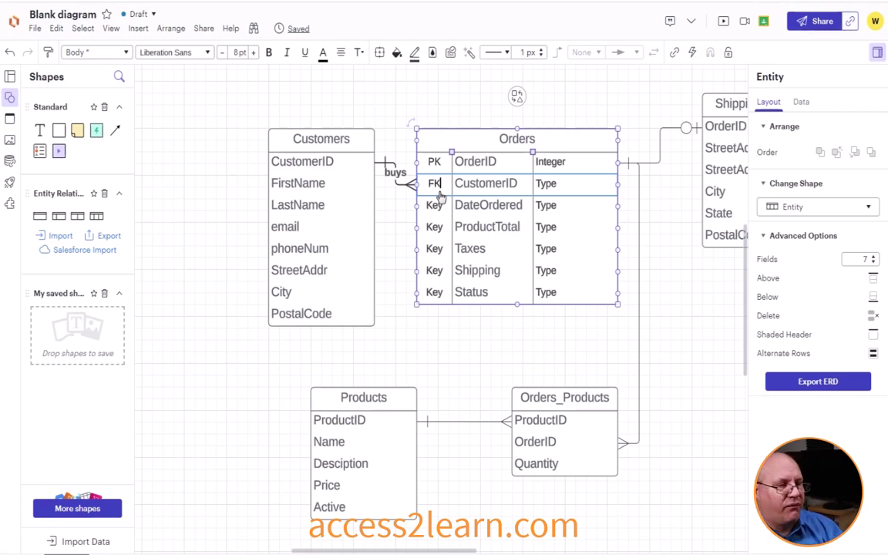
{"action": "key", "text": "Tab"}
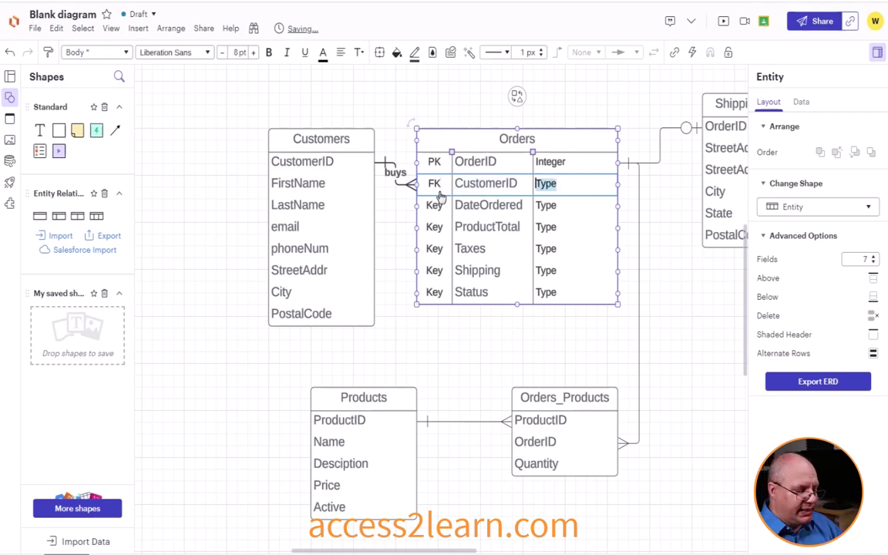
{"action": "type", "text": "Integer"}
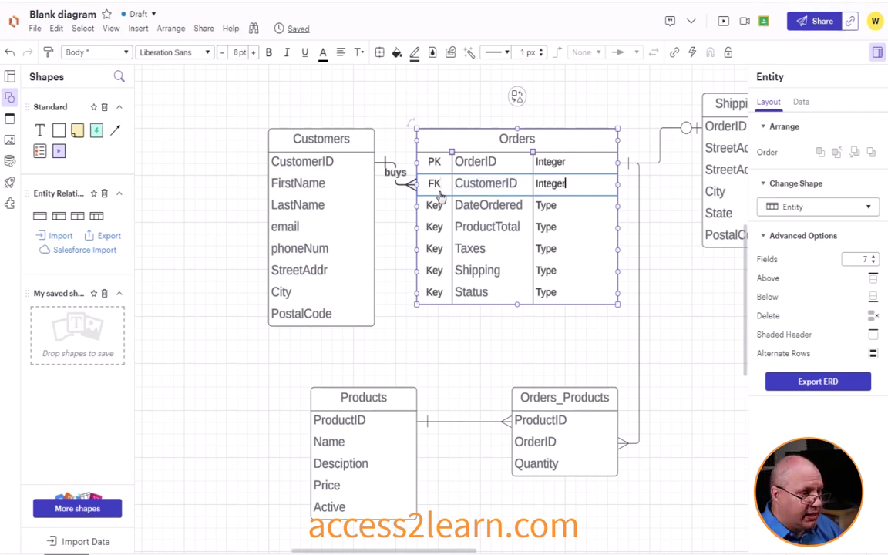
Clear the key label of the DateOrdered row.
{"action": "key", "text": "Tab"}
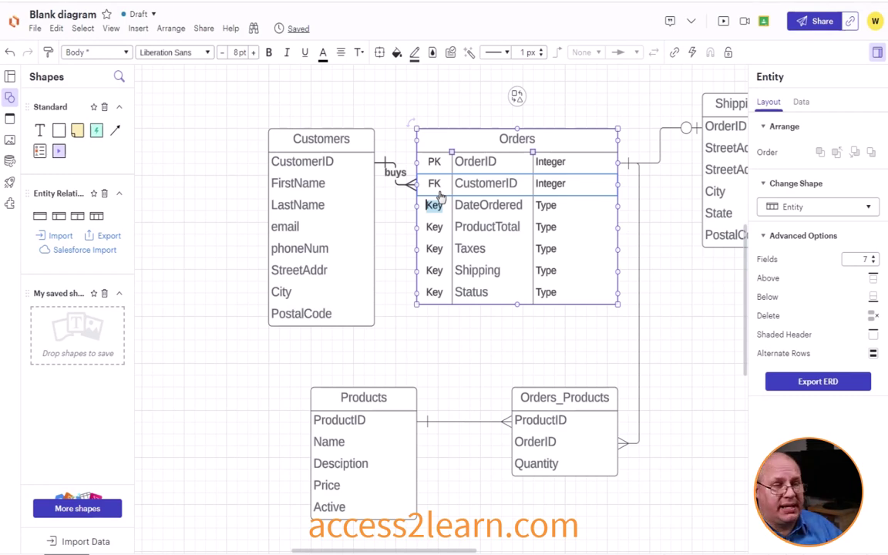
{"action": "key", "text": "BackSpace"}
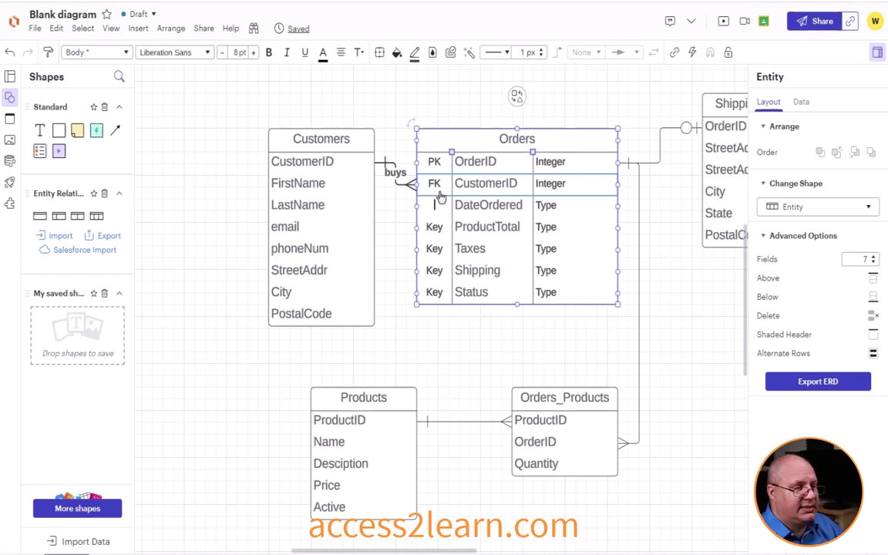
{"action": "key", "text": "Tab"}
{"action": "key", "text": "Tab"}
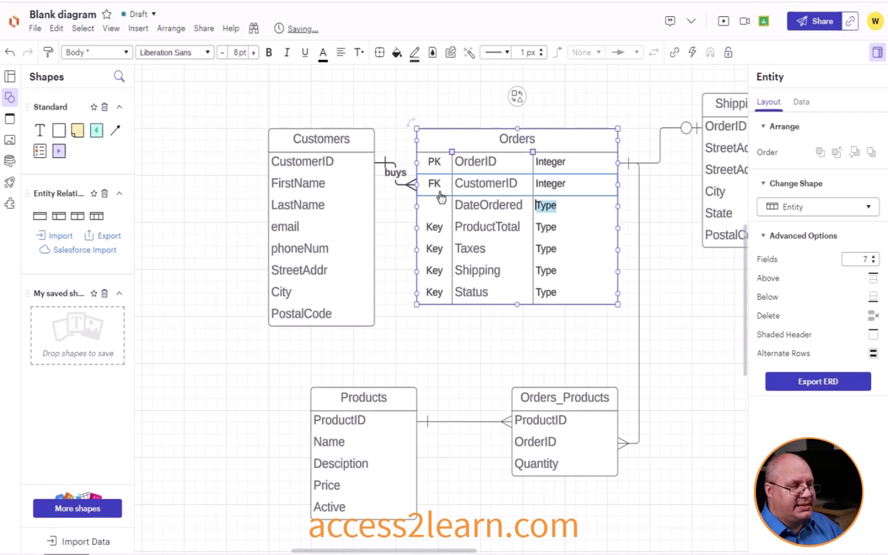
Set DateOrdered's type to DateTime, clear ProductTotal's key and type it Decimal(8,2).
{"action": "type", "text": "Date"}
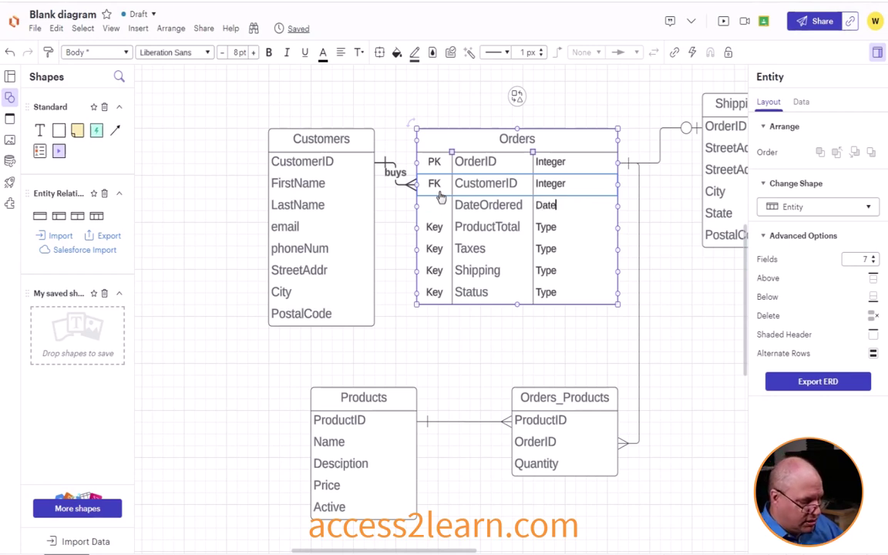
{"action": "type", "text": "ime"}
{"action": "key", "text": "Tab"}
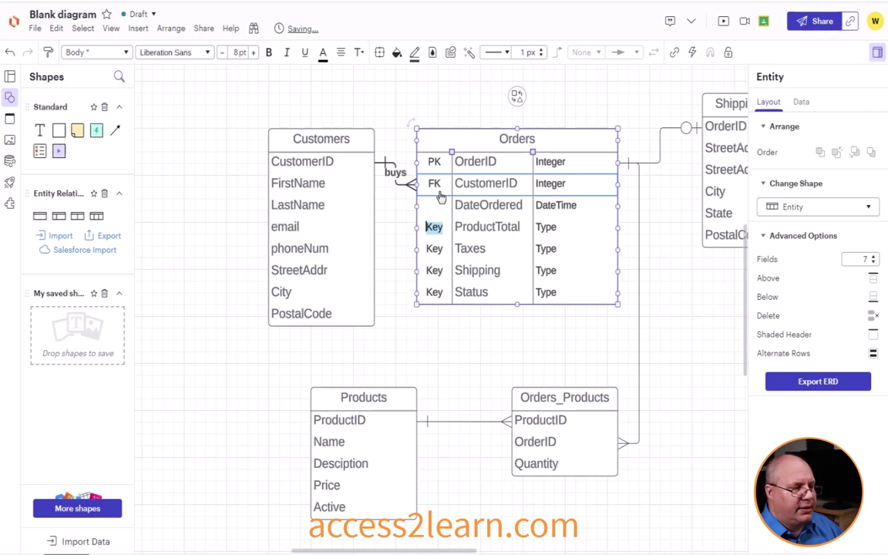
{"action": "key", "text": "BackSpace"}
{"action": "key", "text": "Tab"}
{"action": "key", "text": "Tab"}
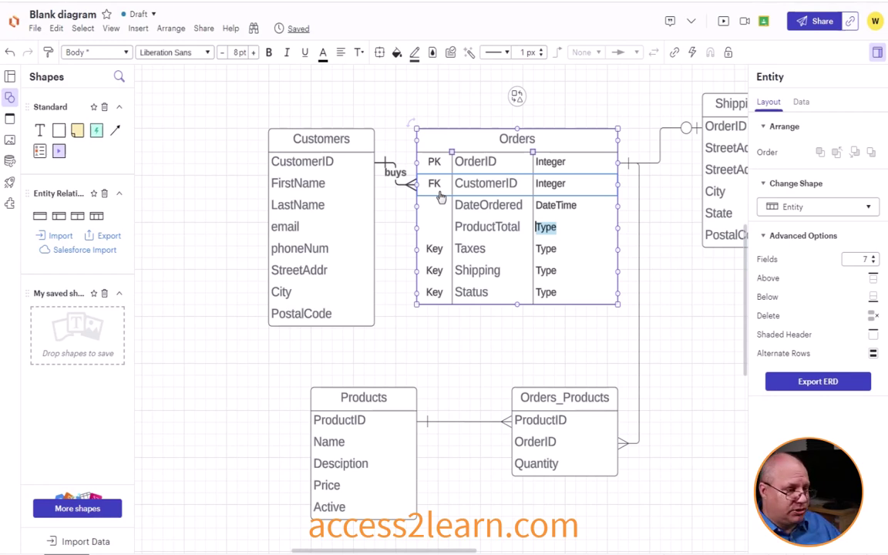
{"action": "type", "text": "Decimal("}
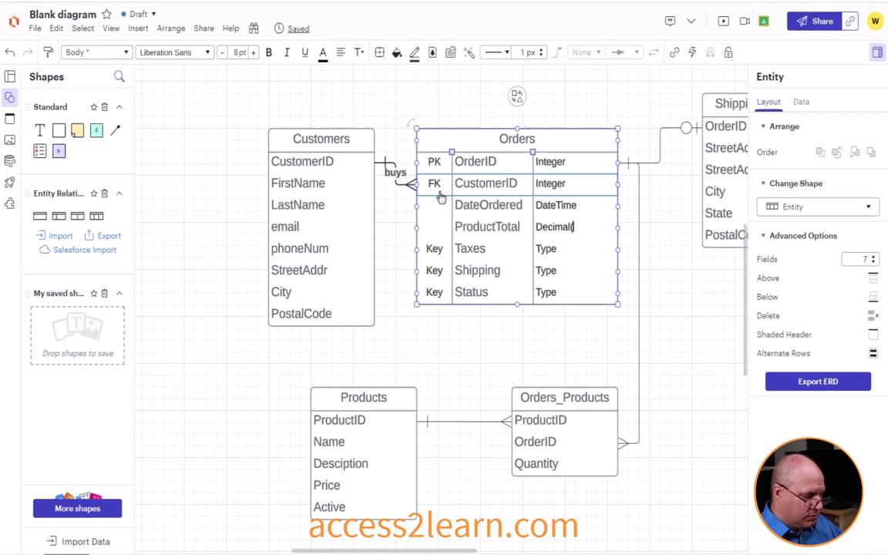
{"action": "type", "text": "8,2)"}
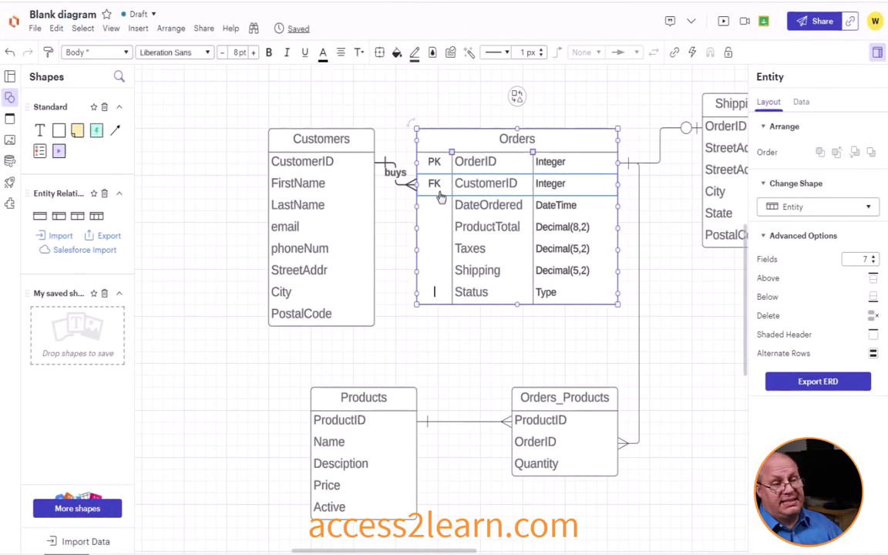
Set the Status field's type to varchar(16).
{"action": "key", "text": "Tab"}
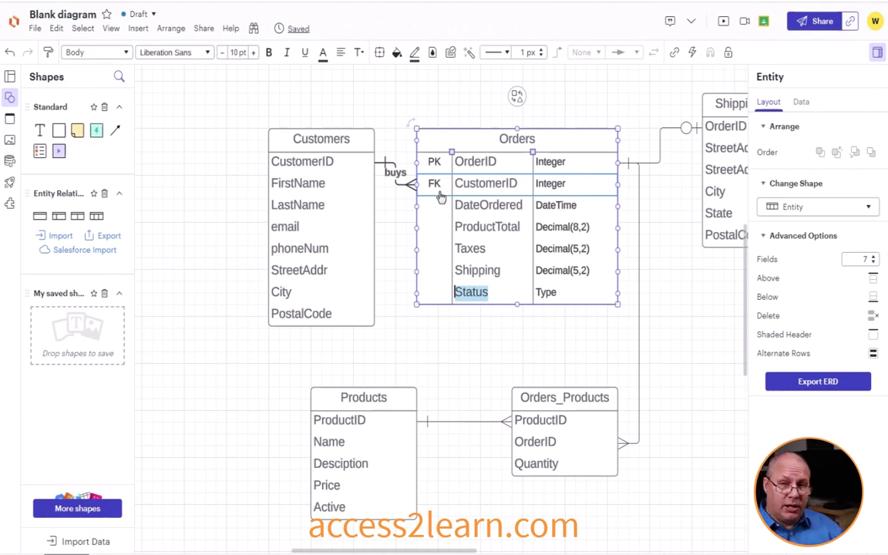
{"action": "key", "text": "Tab"}
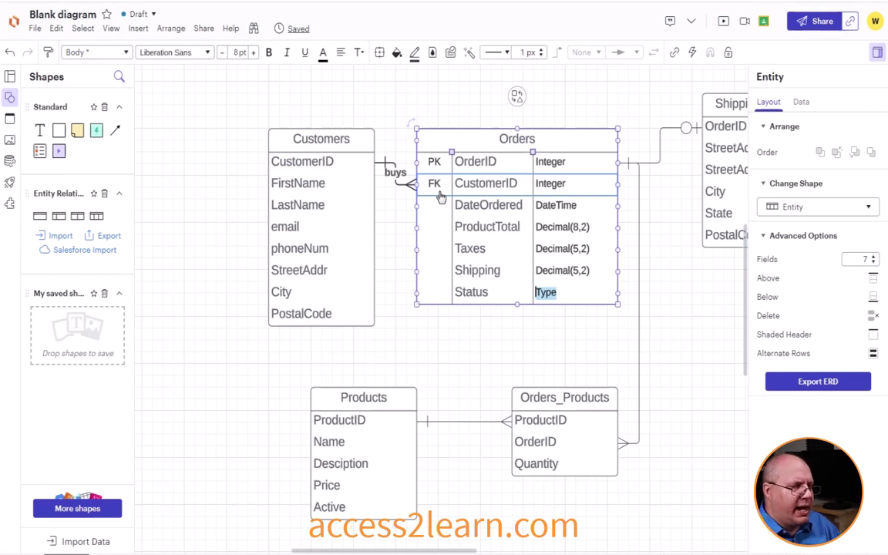
{"action": "type", "text": "varchar("}
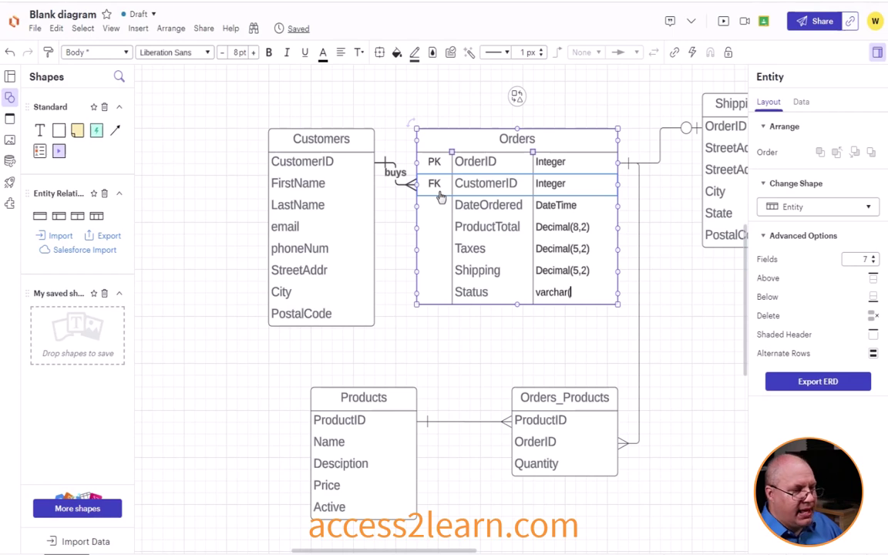
{"action": "type", "text": "16)"}
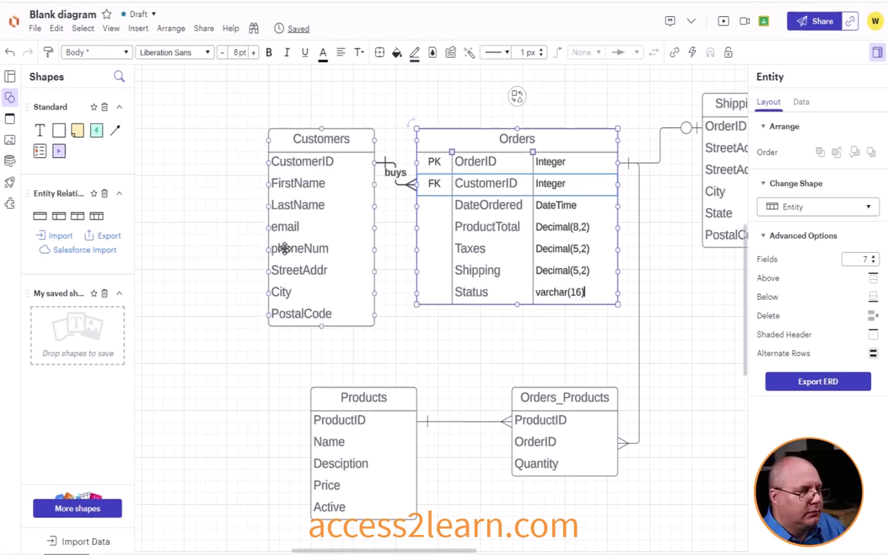
Deselect the Orders table on empty canvas to end editing and close the Entity panel.
{"action": "left_click", "coordinate": [478, 356]}
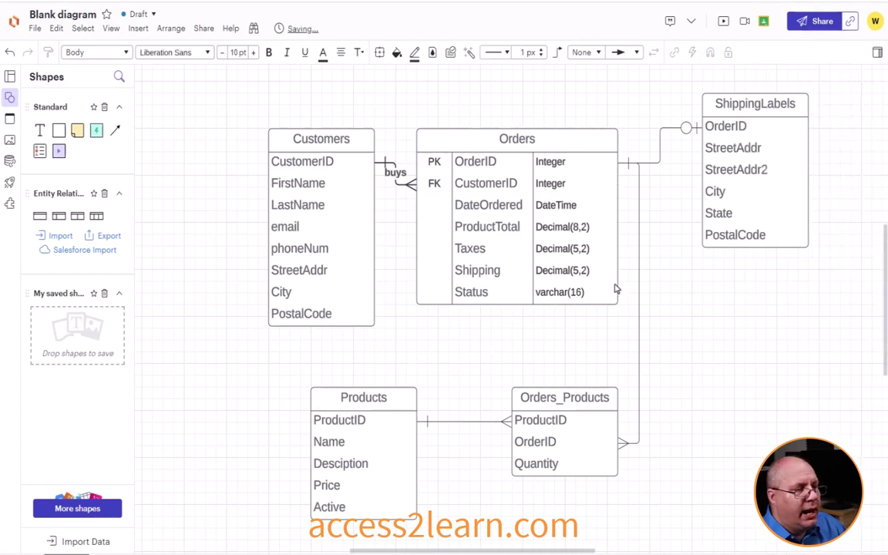